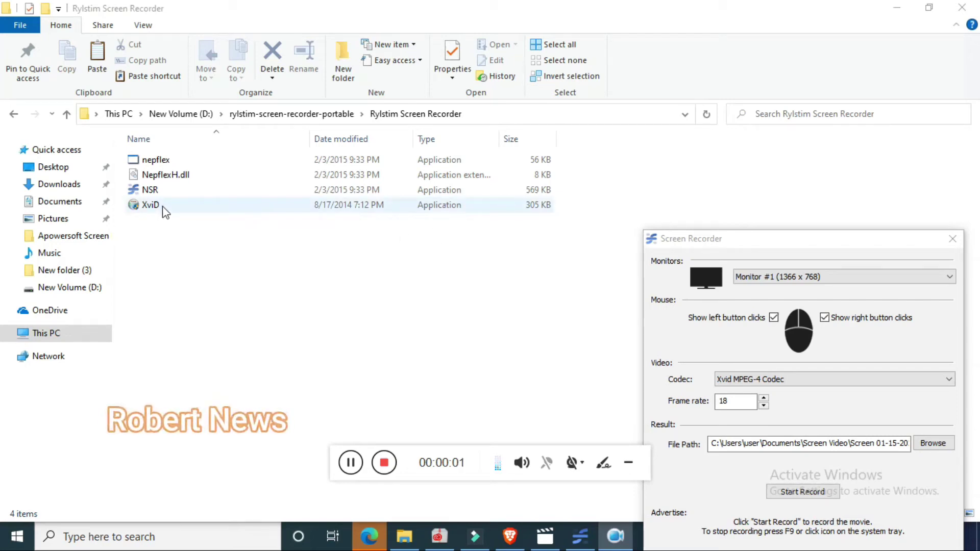
# Confirm the Xvid MPEG-4 codec, move the recorder window up, and start recording at 18 fps
pyautogui.click(770, 380)
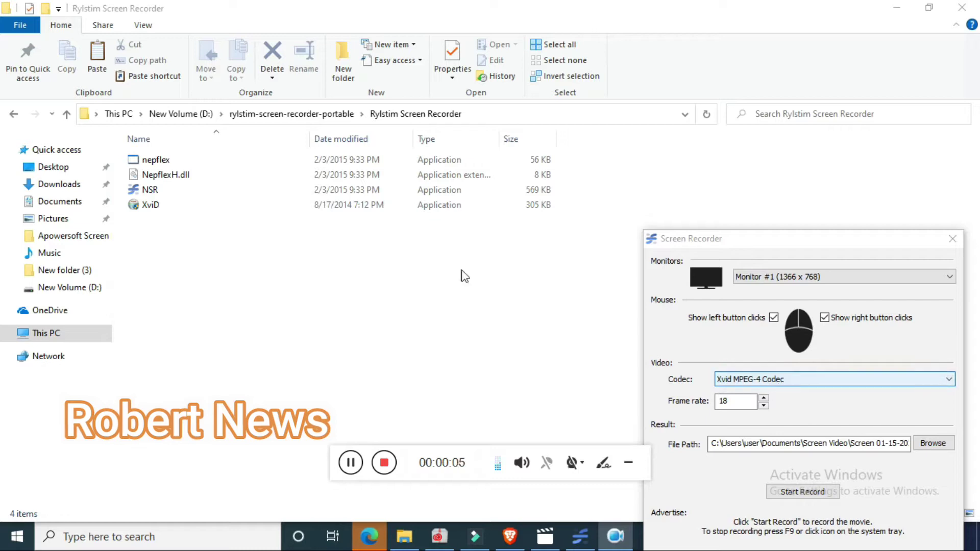
pyautogui.click(159, 204)
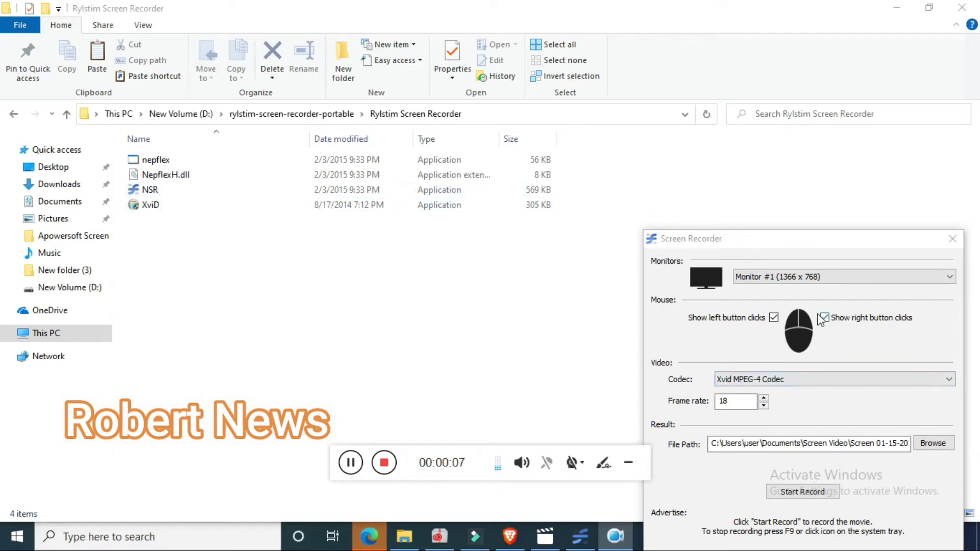
pyautogui.moveTo(777, 238); pyautogui.dragTo(798, 225)
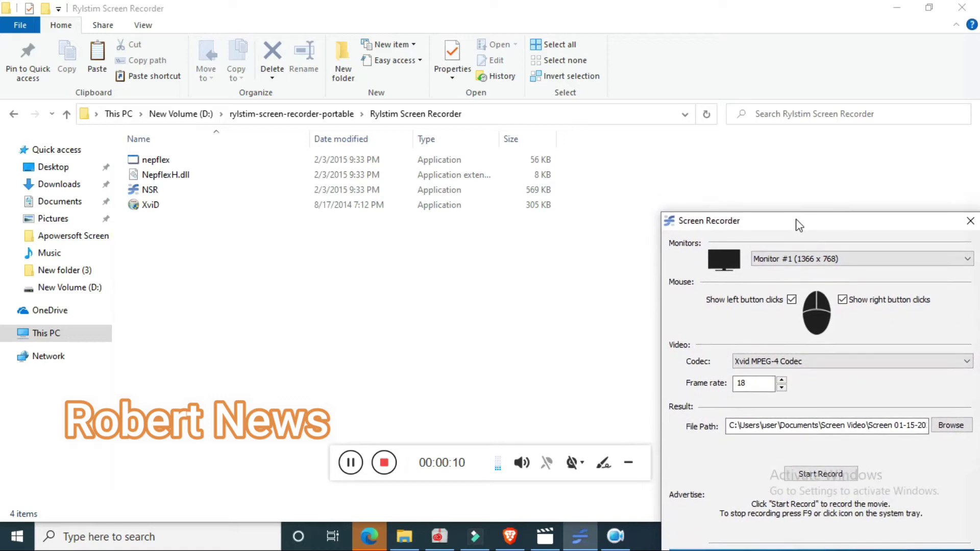
pyautogui.click(825, 474)
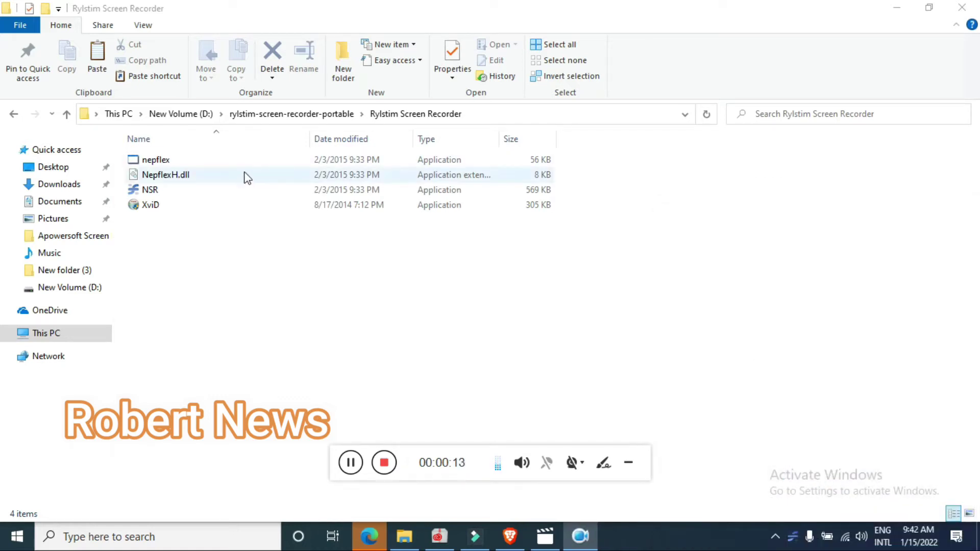
# Create a folder on the Desktop with the default name 'New folder' and open it
pyautogui.click(54, 236)
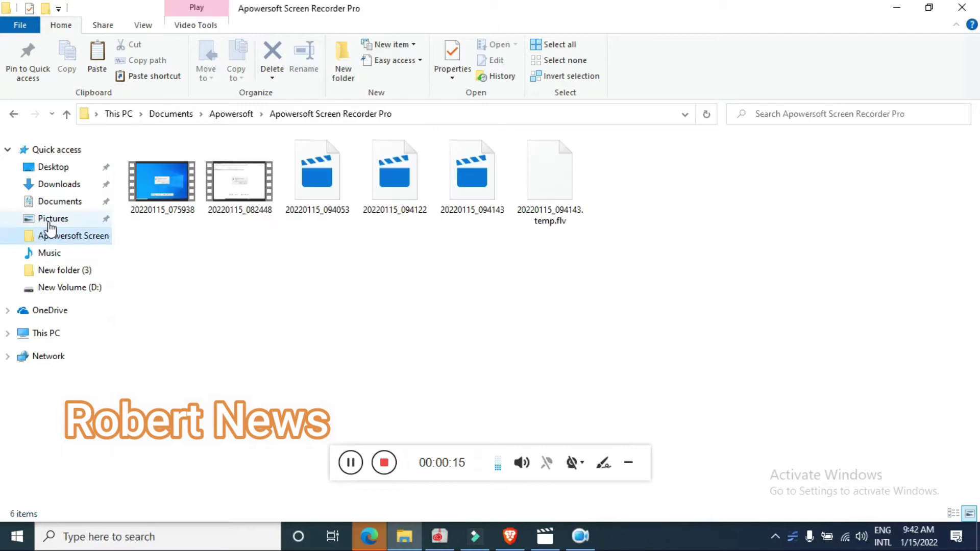
pyautogui.click(58, 184)
pyautogui.click(53, 167)
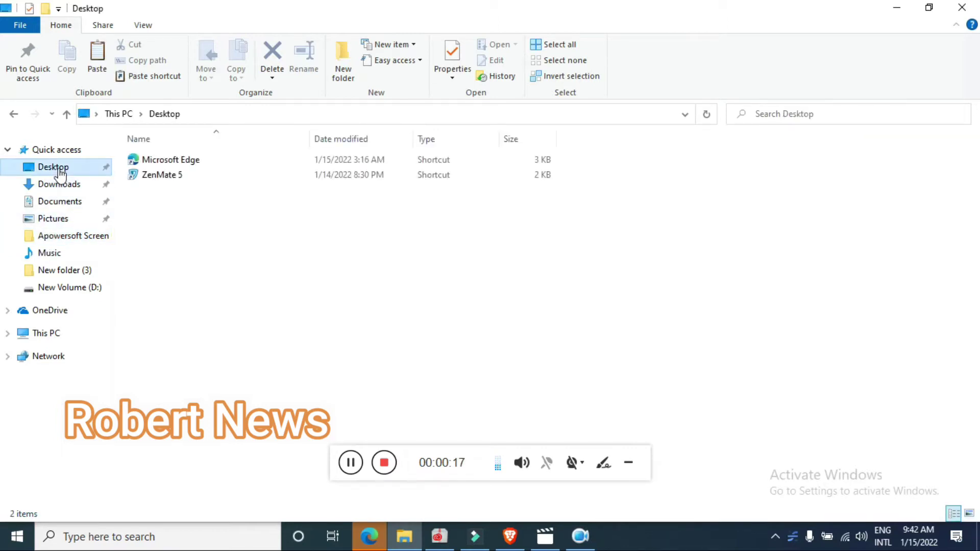
pyautogui.rightClick(353, 291)
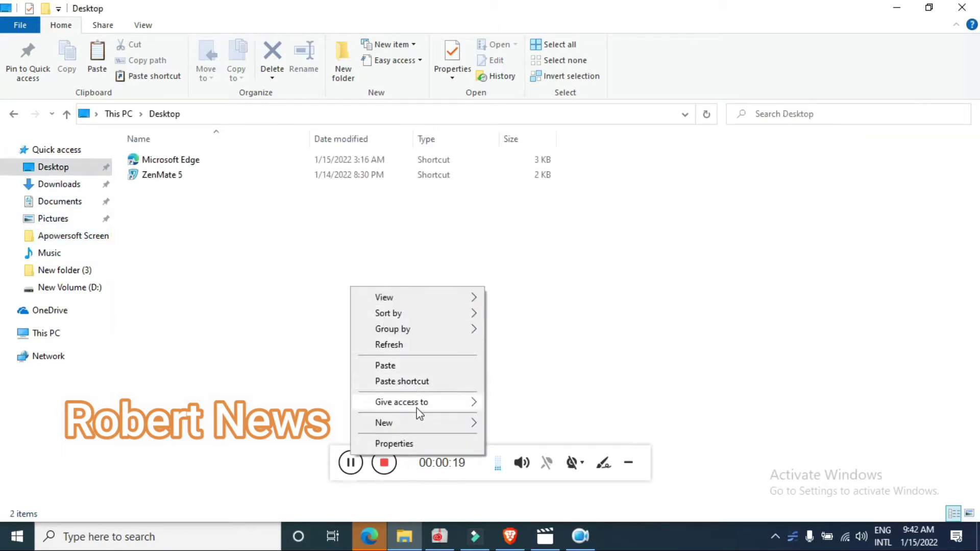
pyautogui.moveTo(384, 423)
pyautogui.click(526, 423)
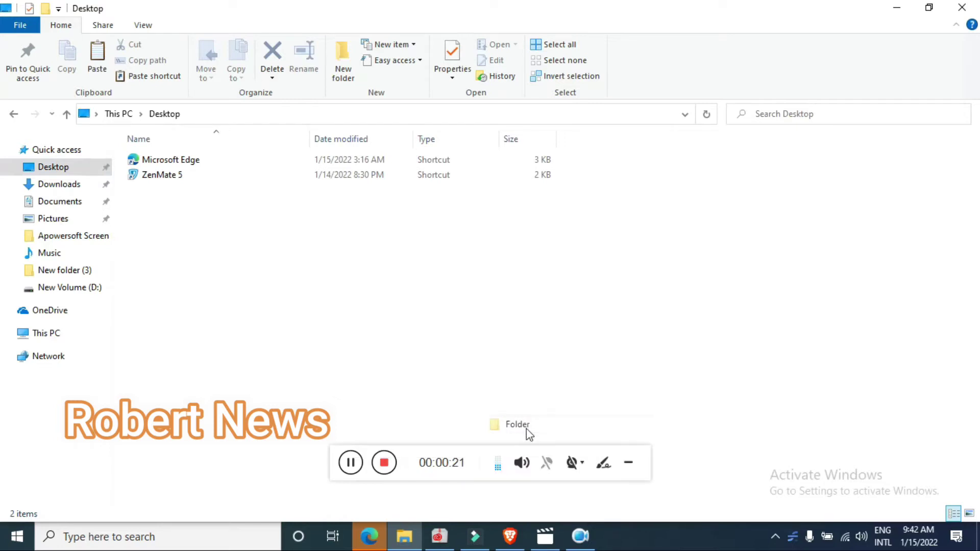
pyautogui.click(219, 238)
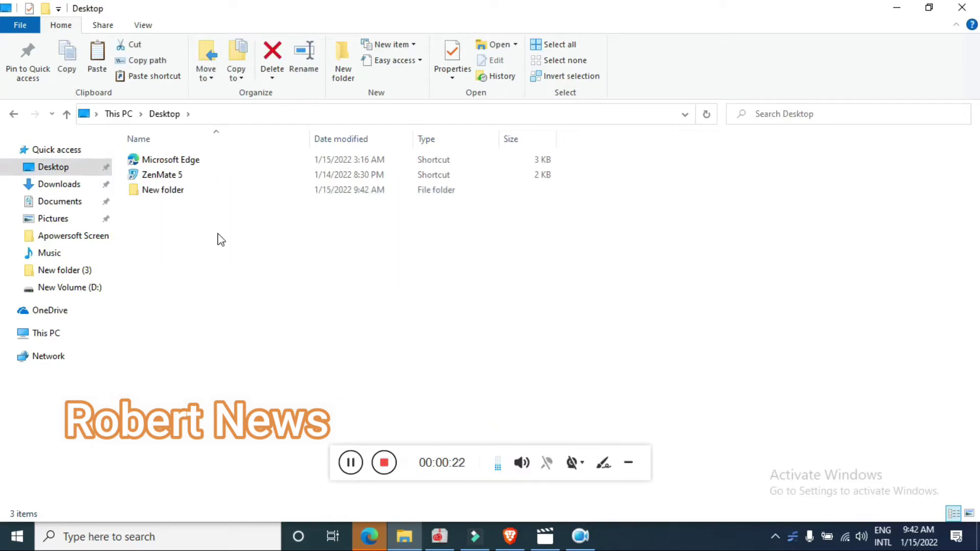
pyautogui.doubleClick(141, 191)
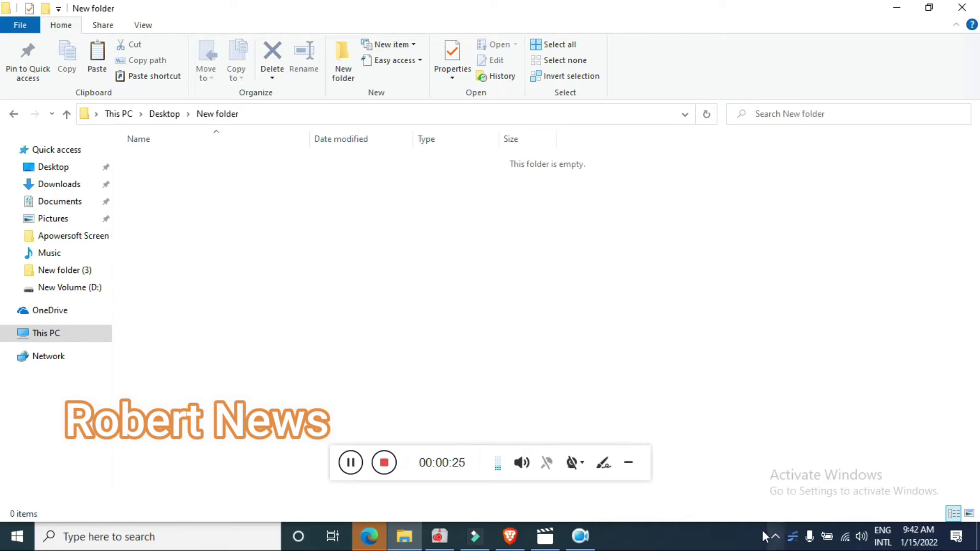
# Stop recording, watch the clip in Movies & TV, close it, and move the recorder left
pyautogui.click(795, 542)
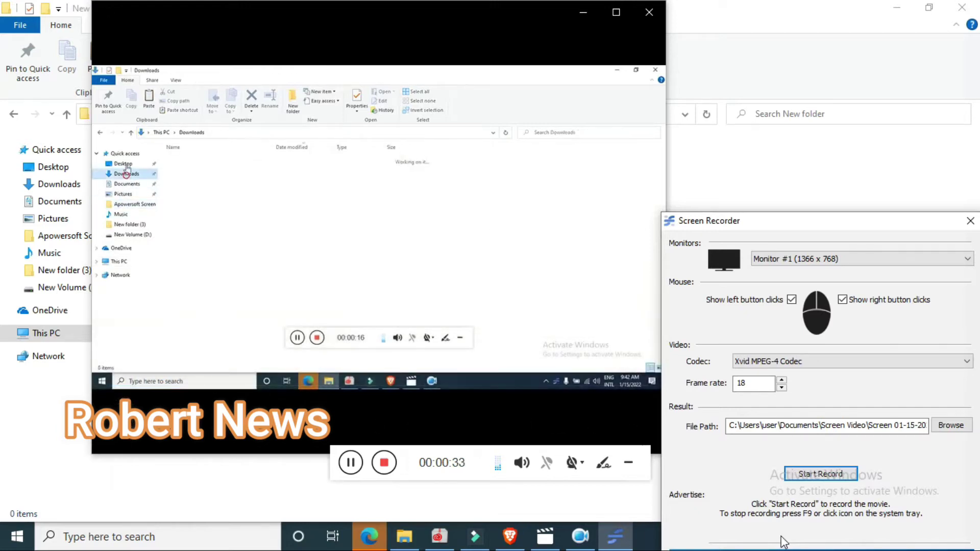
pyautogui.moveTo(378, 231)
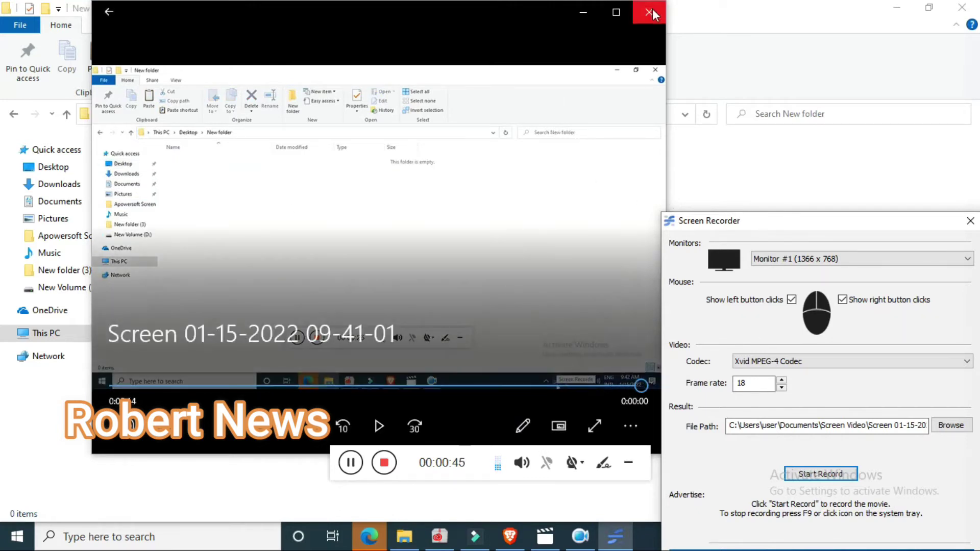
pyautogui.click(652, 11)
pyautogui.moveTo(768, 220); pyautogui.dragTo(240, 214)
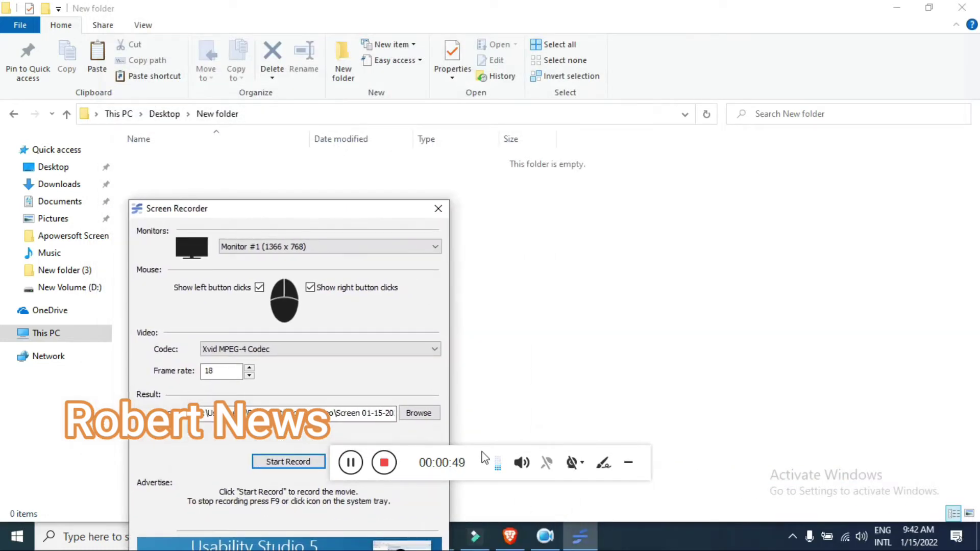
# Bring the recorder settings forward and dismiss the save-location dialog without changes
pyautogui.moveTo(485, 458); pyautogui.dragTo(762, 404)
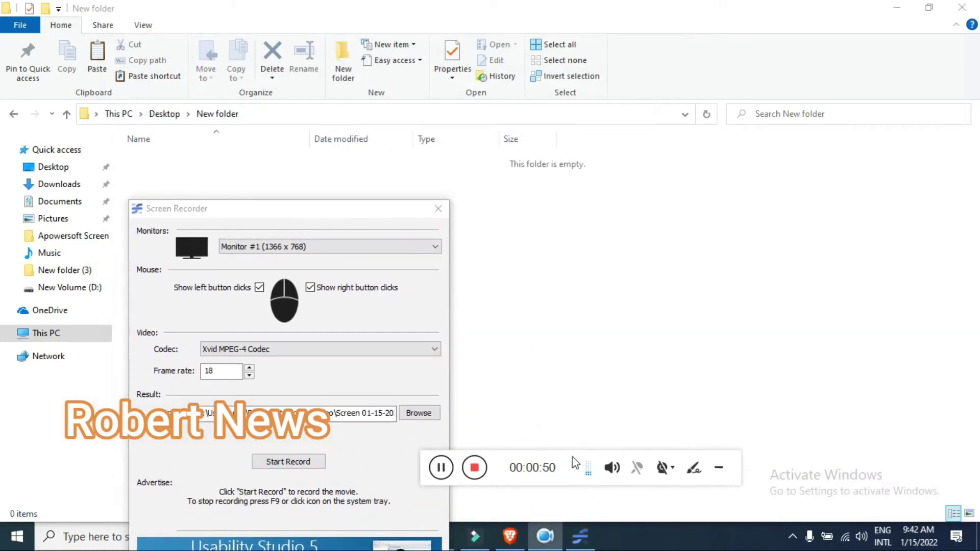
pyautogui.click(418, 414)
pyautogui.click(418, 414)
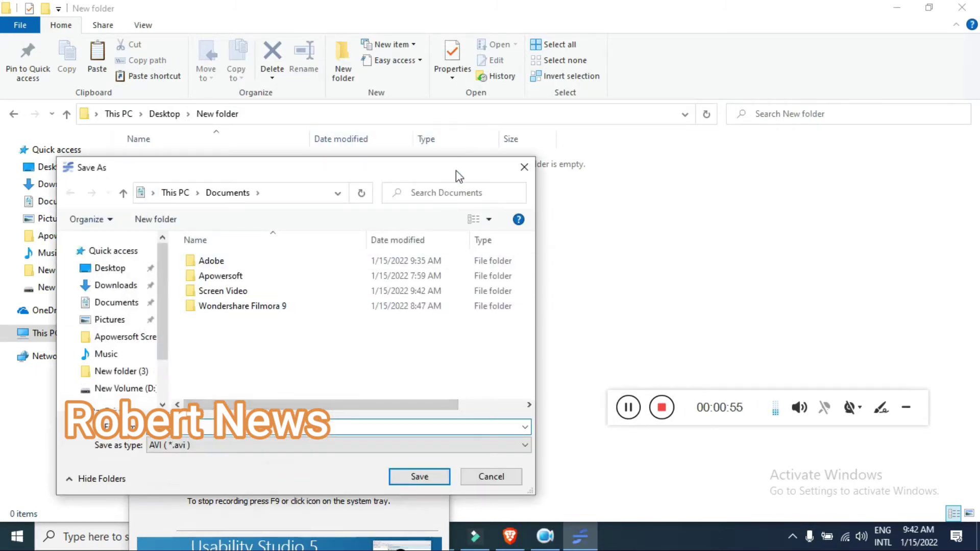
pyautogui.click(525, 169)
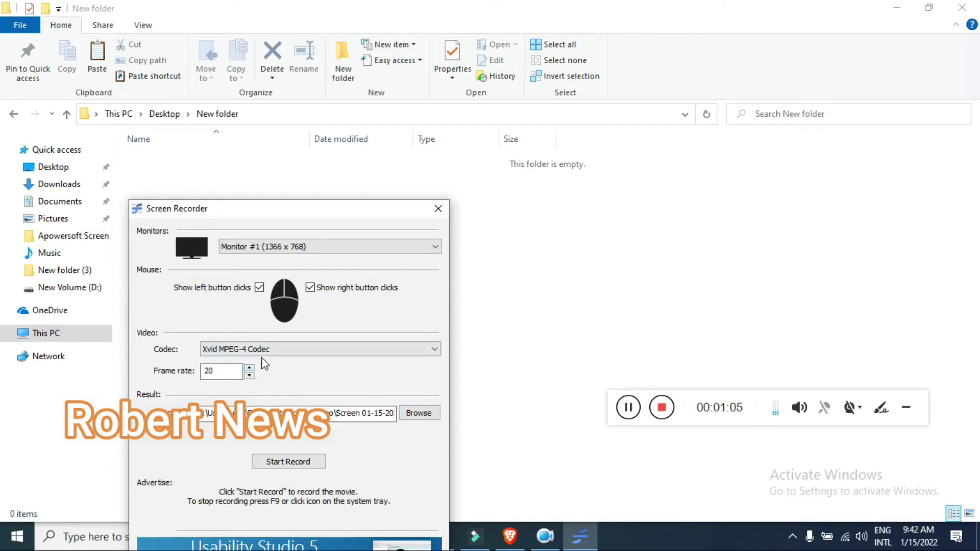
# Choose the Xvid MPEG-4 codec at 20 fps, keeping Monitor #1 (1366 x 768)
pyautogui.click(276, 349)
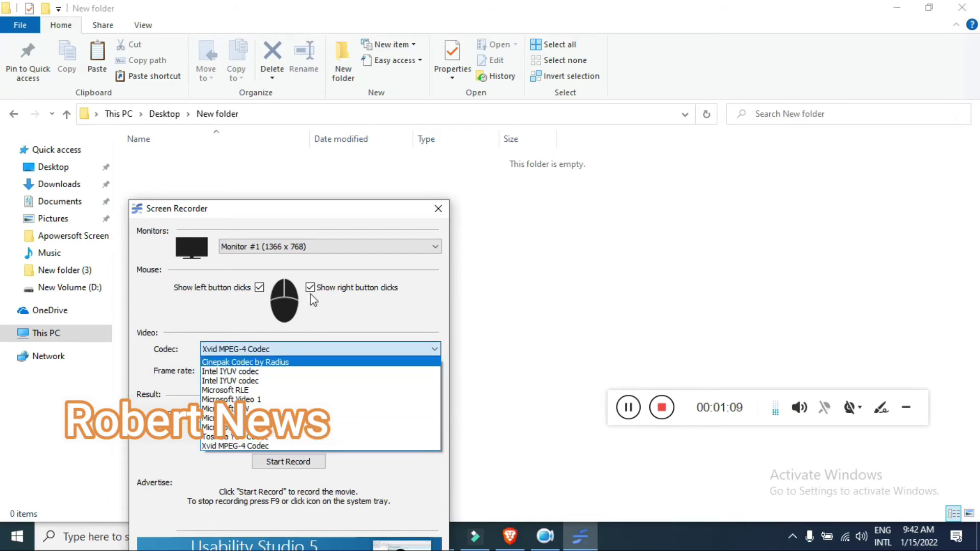
pyautogui.click(282, 246)
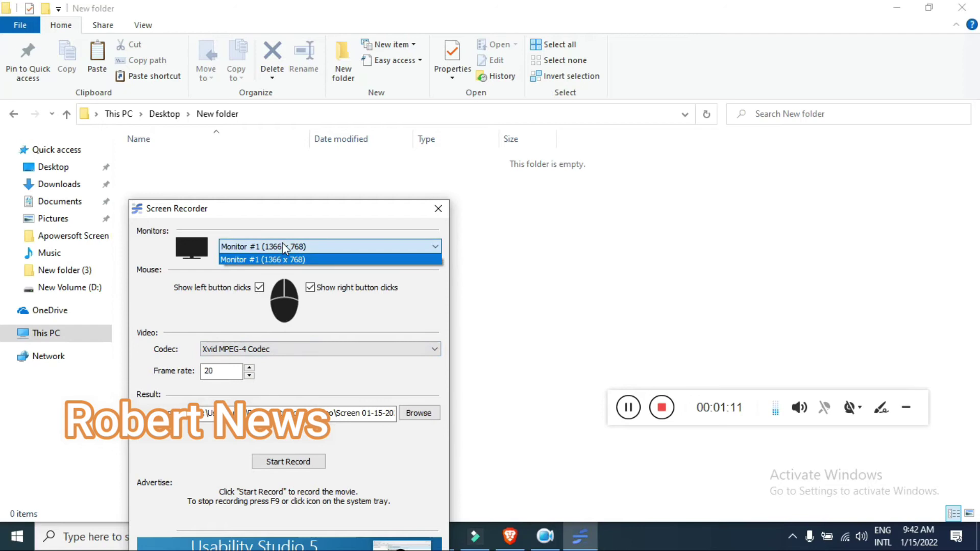
pyautogui.click(438, 208)
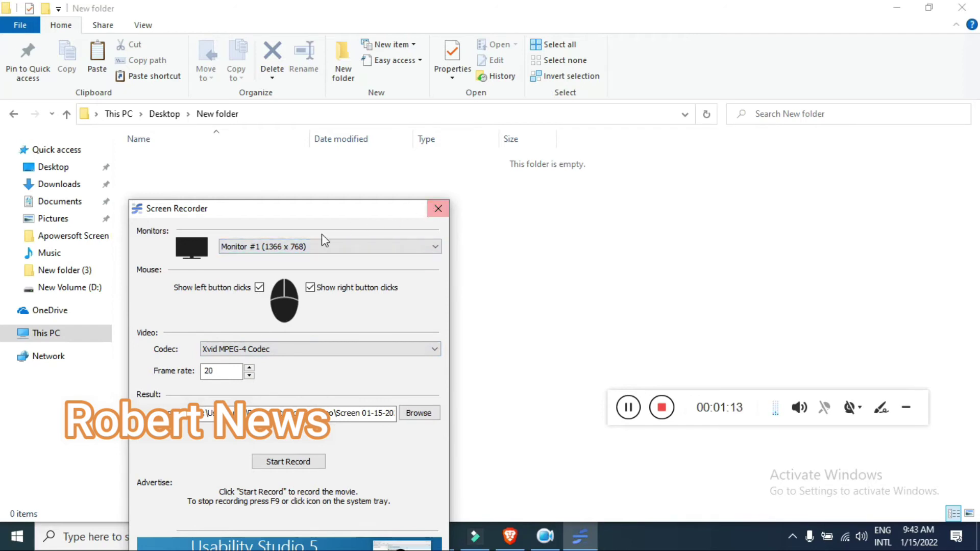
# Install the XviD codec from D:\rylstim-screen-recorder-portable\Rylstim Screen Recorder
pyautogui.click(59, 291)
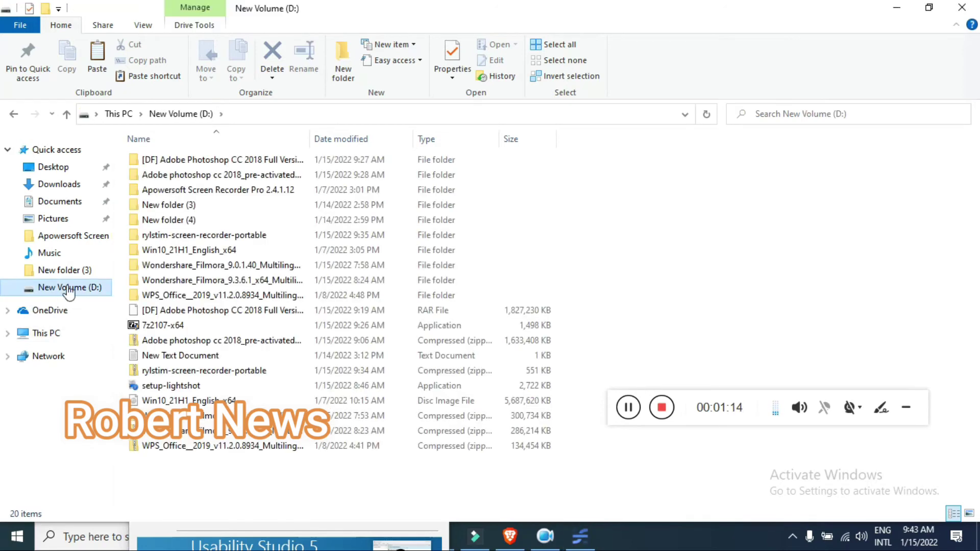
pyautogui.doubleClick(178, 238)
pyautogui.doubleClick(174, 159)
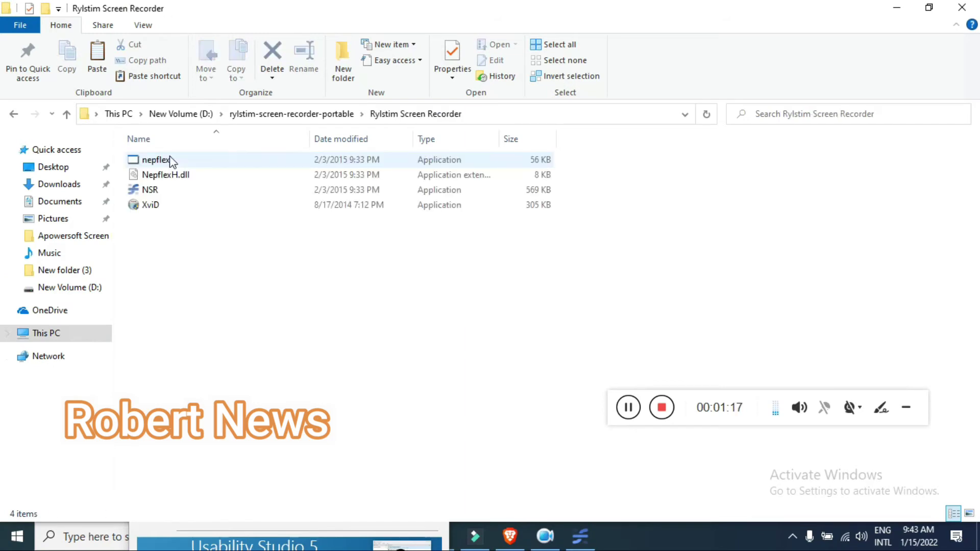
pyautogui.doubleClick(150, 205)
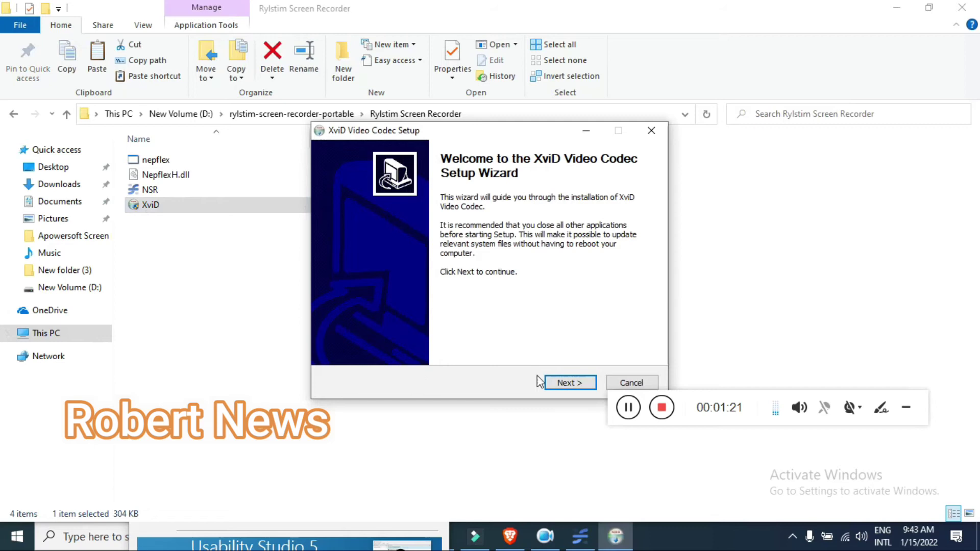
pyautogui.click(569, 384)
pyautogui.click(569, 382)
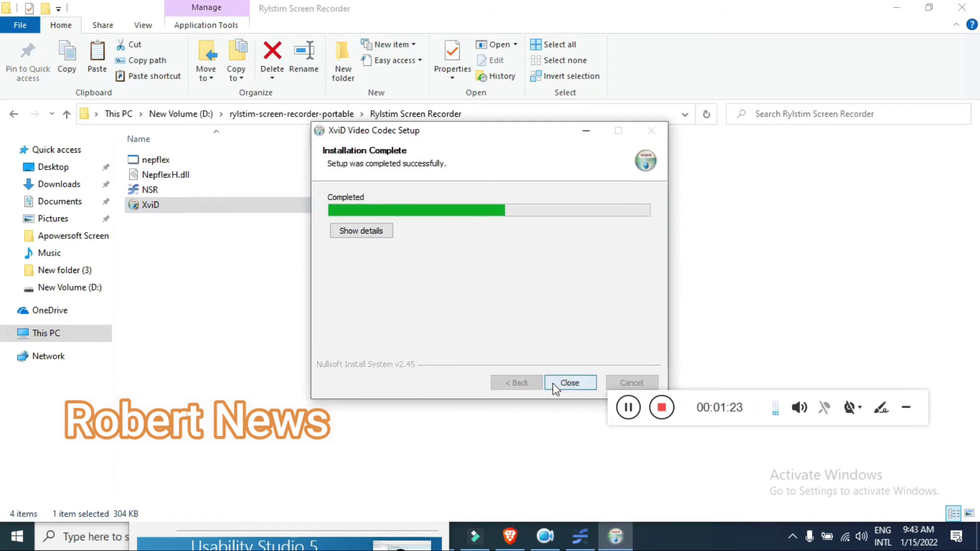
pyautogui.click(569, 384)
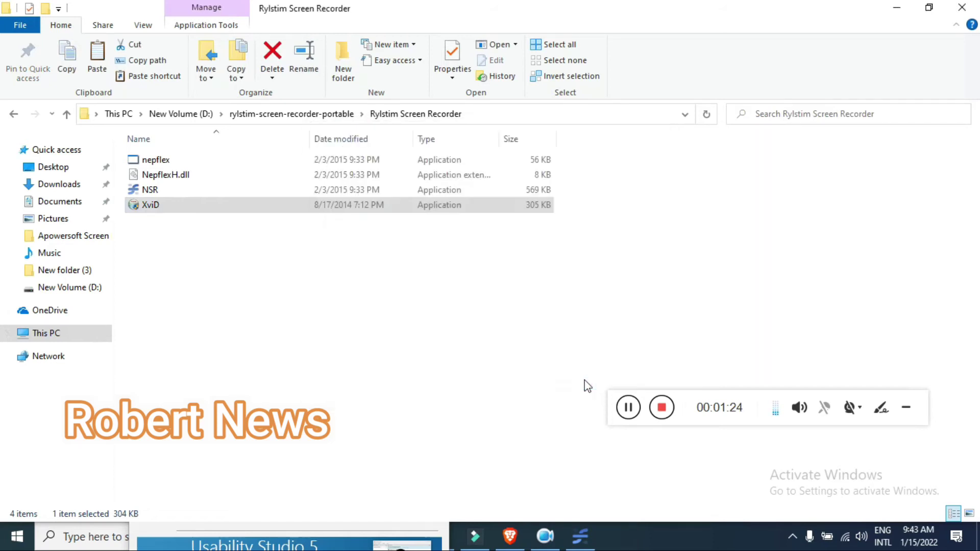
# Launch NSR, move its window lower, and start recording at 18 fps
pyautogui.click(149, 190)
pyautogui.doubleClick(151, 191)
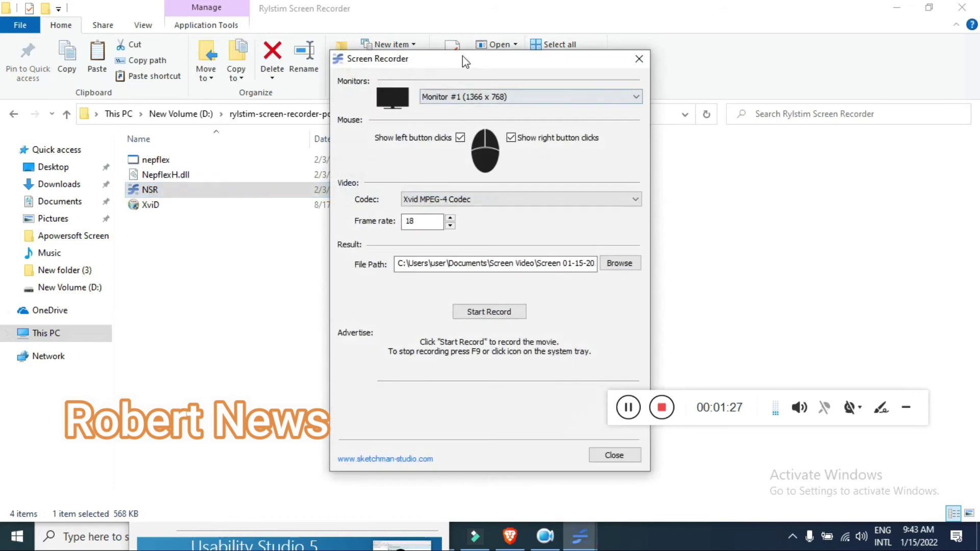
pyautogui.moveTo(465, 61); pyautogui.dragTo(427, 247)
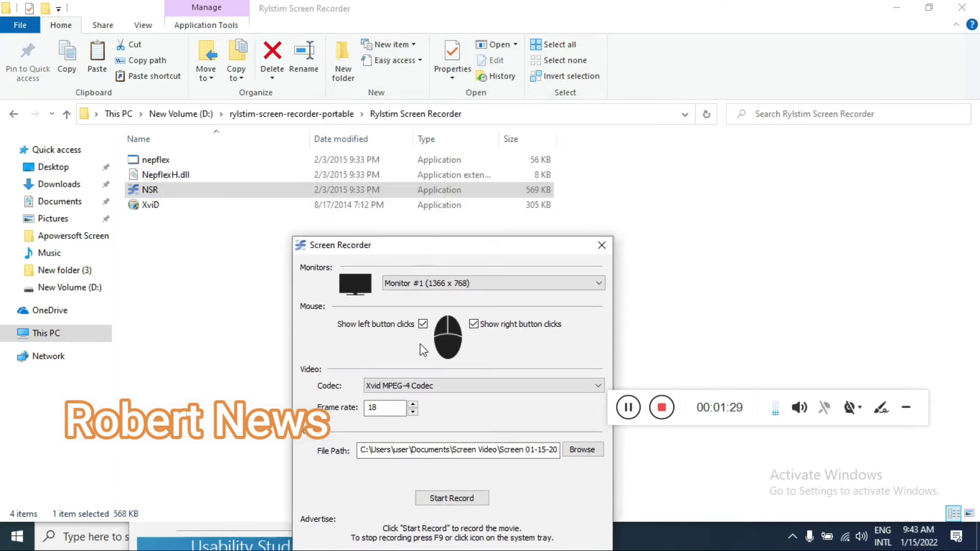
pyautogui.click(452, 499)
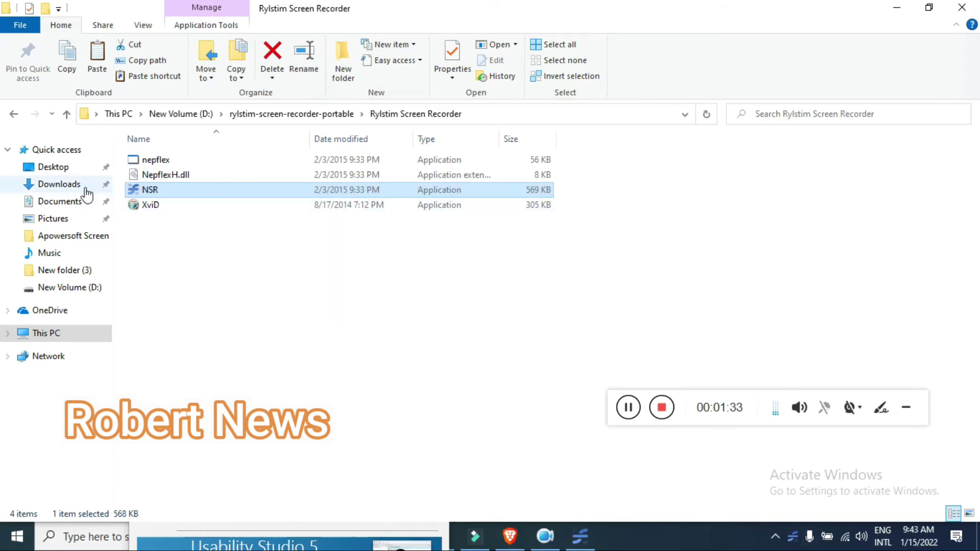
# Open Documents\Screen Video and view its six recordings as extra large icons
pyautogui.click(59, 184)
pyautogui.click(61, 201)
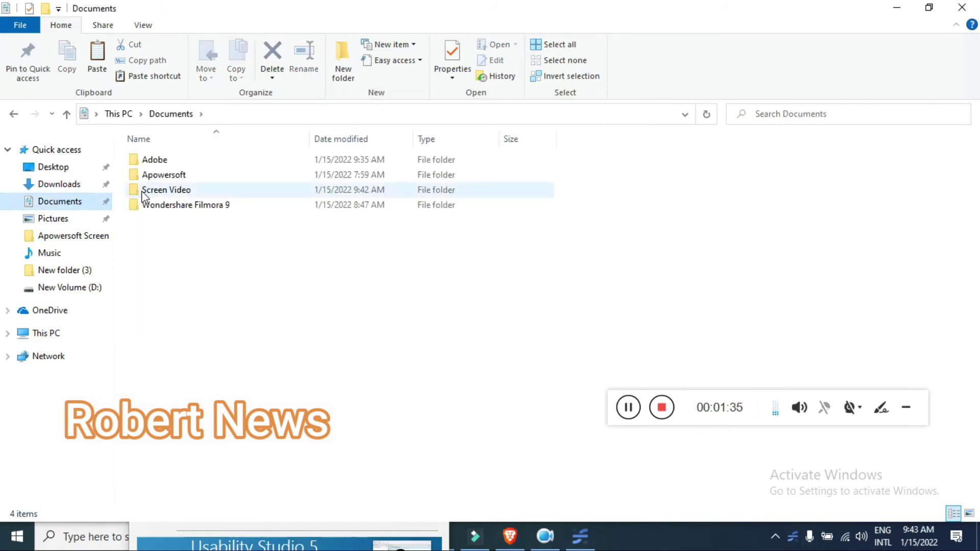
pyautogui.doubleClick(165, 190)
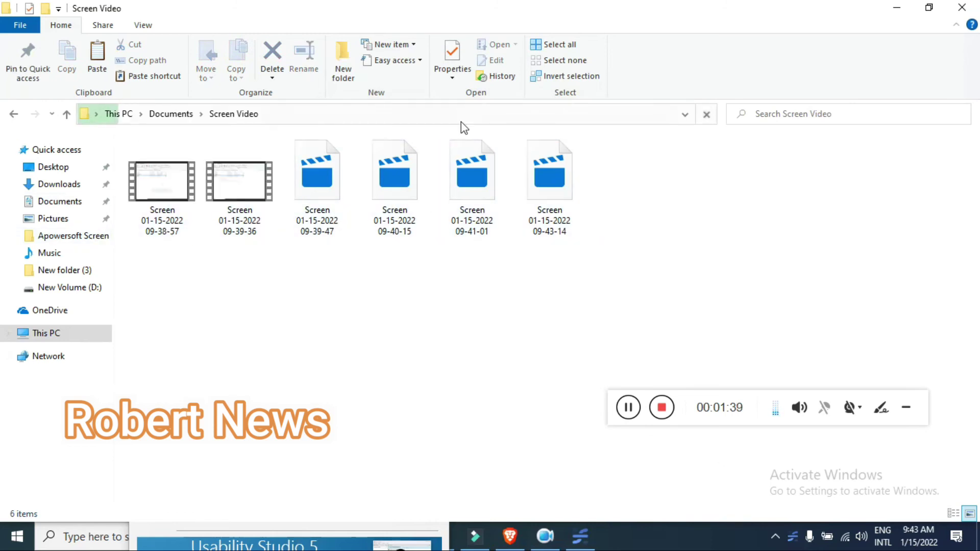
pyautogui.click(143, 26)
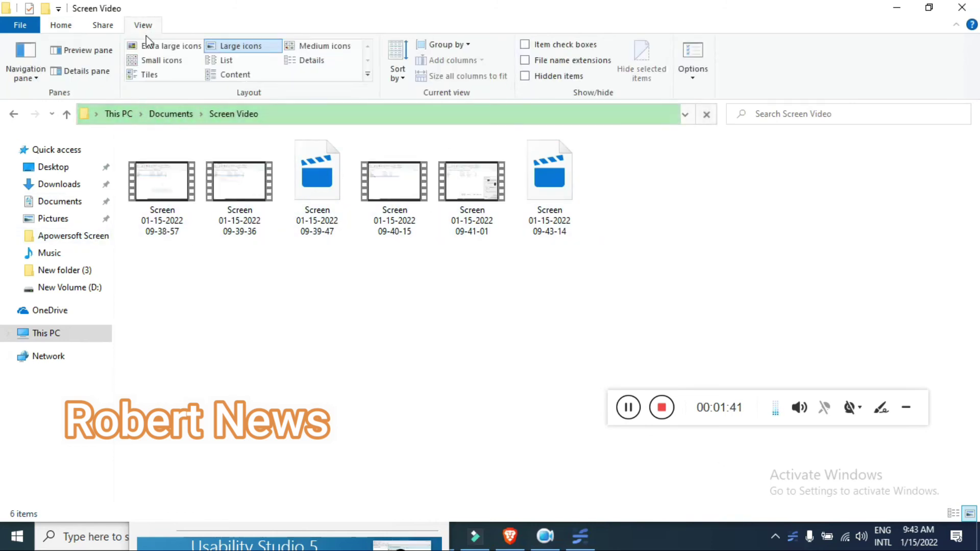
pyautogui.click(164, 47)
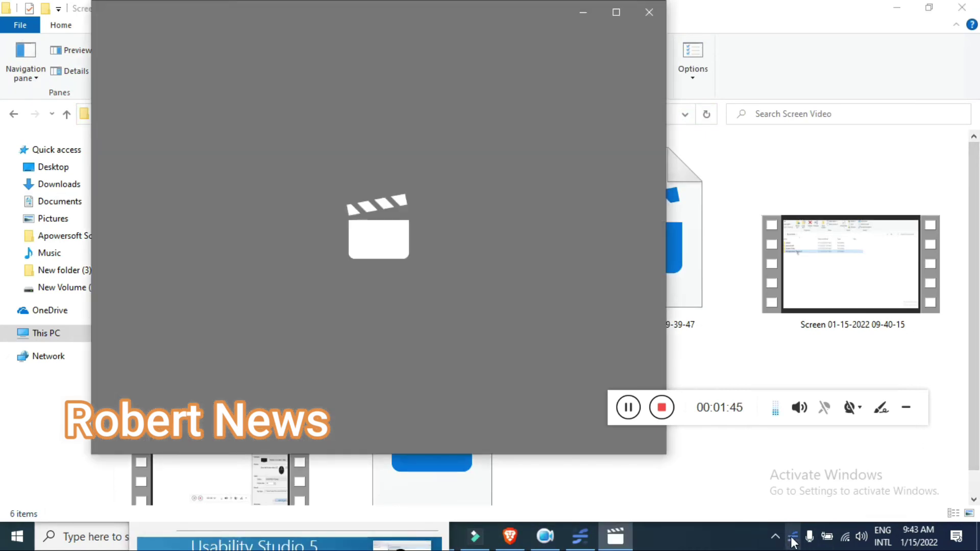
# Stop the recording from the Rylstim tray icon and close the Screen Recorder dialog
pyautogui.click(793, 539)
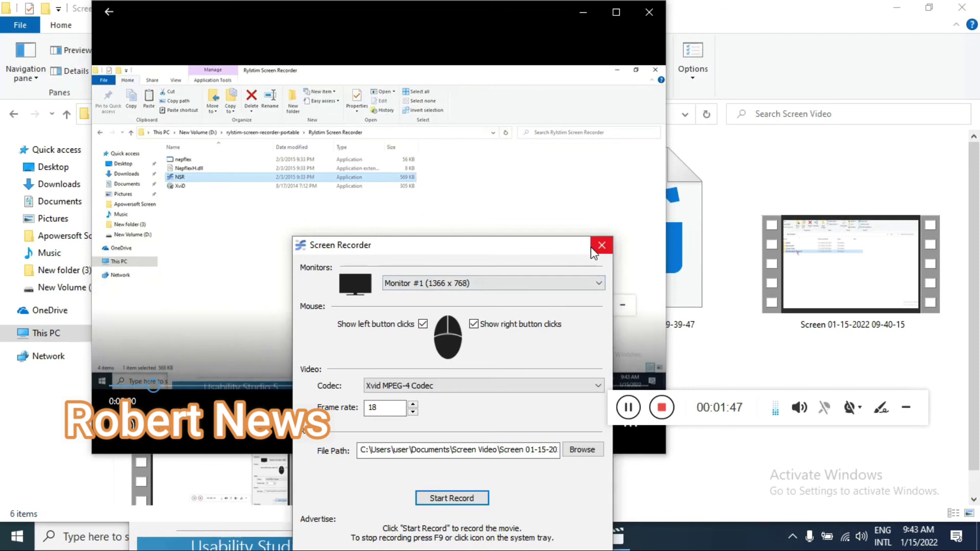
pyautogui.click(601, 246)
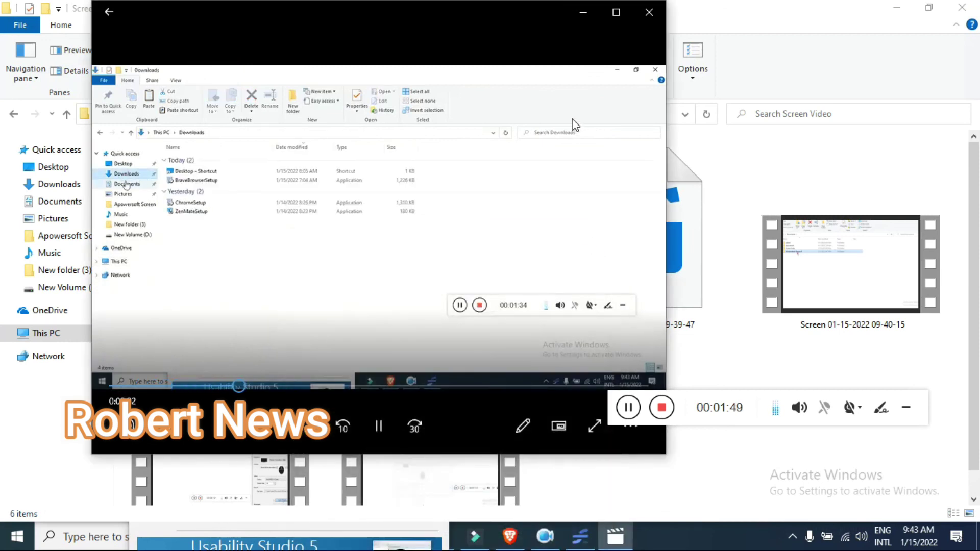